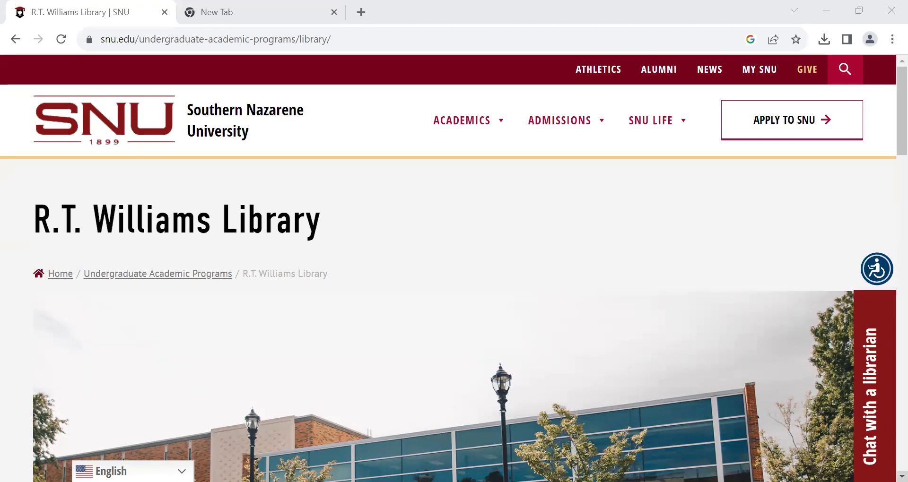
# Scroll the R.T. Williams Library homepage down to the catalog search and Research Databases button.
pyautogui.scroll(-2, 888, 238)
pyautogui.scroll(-3, 448, 283)
pyautogui.scroll(-3, 449, 264)
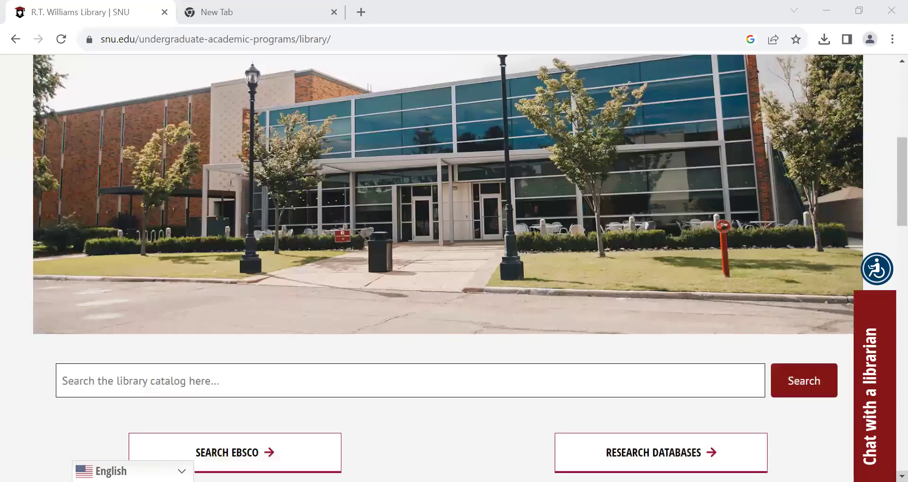
pyautogui.scroll(-4, 885, 316)
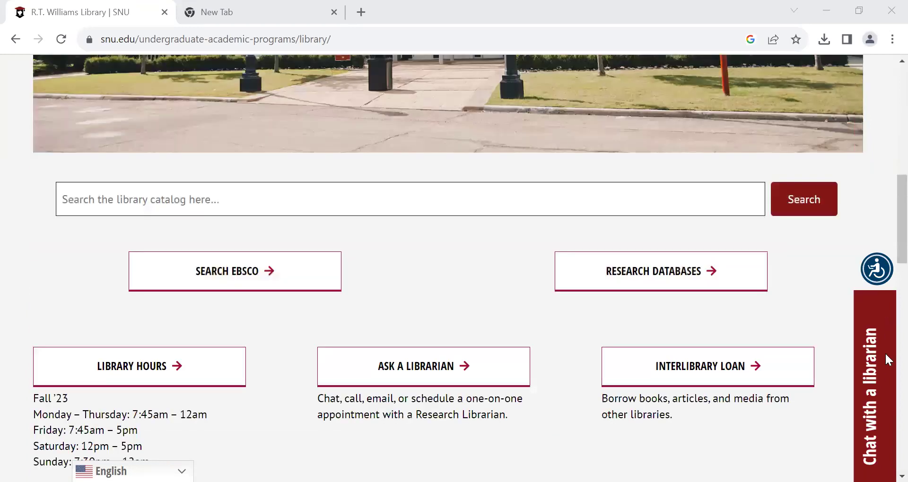
# Filter the LibGuides Research Databases A–Z list to J and launch JSTOR.
pyautogui.click(664, 279)
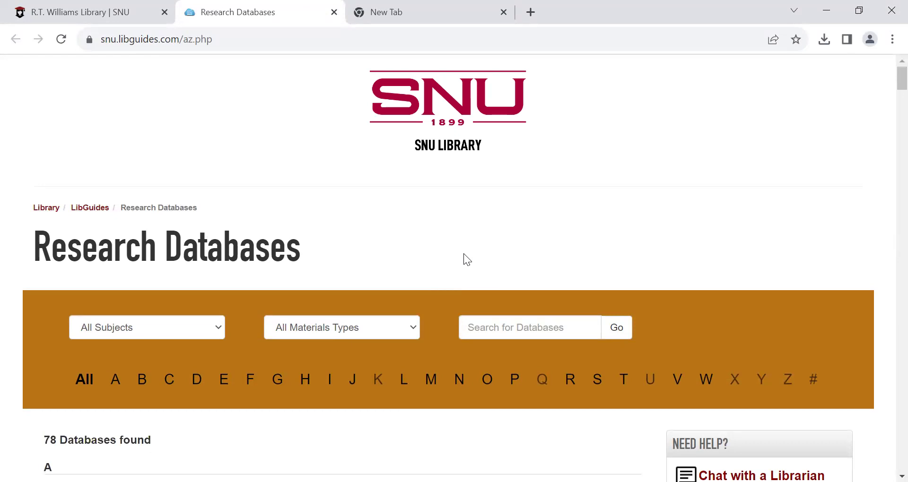
pyautogui.click(521, 326)
pyautogui.scroll(-1, 521, 326)
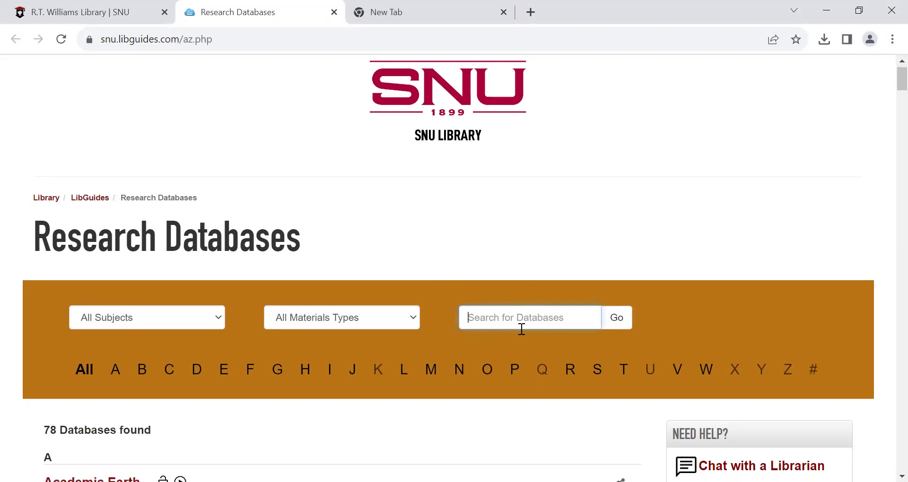
pyautogui.click(352, 381)
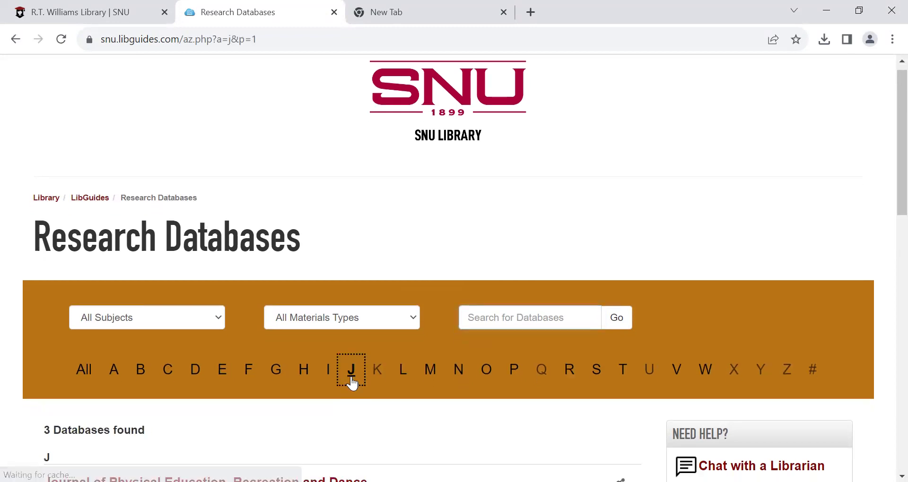
pyautogui.scroll(-4, 352, 383)
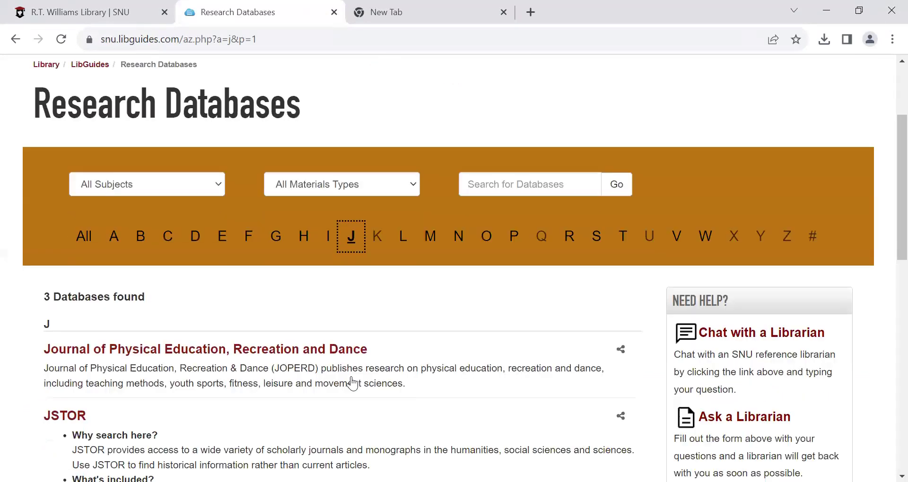
pyautogui.scroll(-1, 351, 377)
pyautogui.click(56, 352)
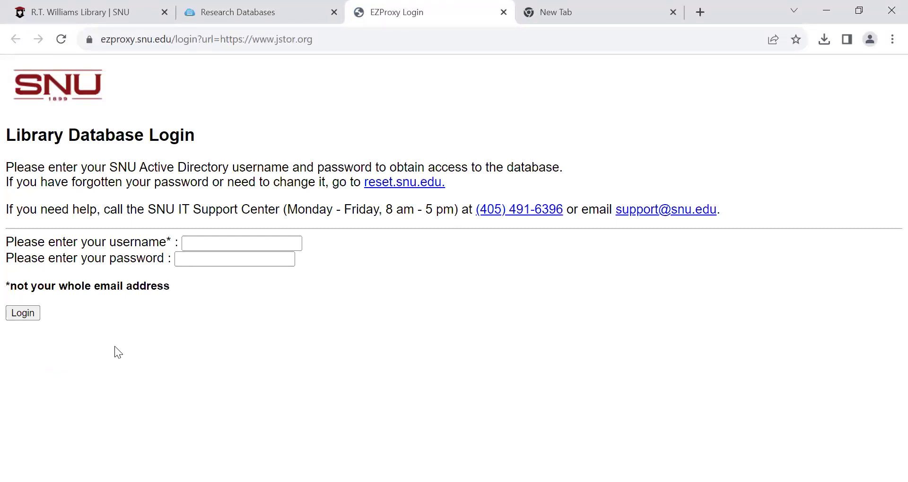
# Log in to SNU EZProxy with the library username and password to reach JSTOR.
pyautogui.click(195, 244)
pyautogui.press('Tab')
pyautogui.write('•••••••••••')
pyautogui.press('Return')
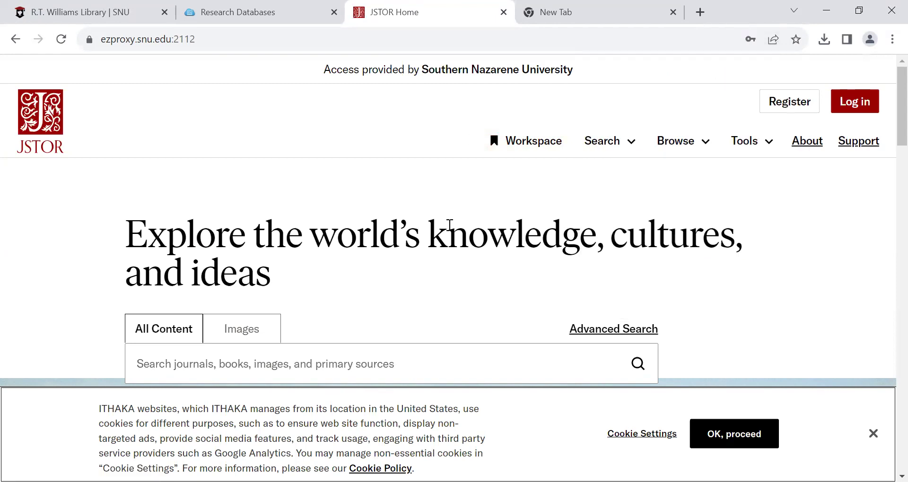
pyautogui.scroll(-1, 402, 265)
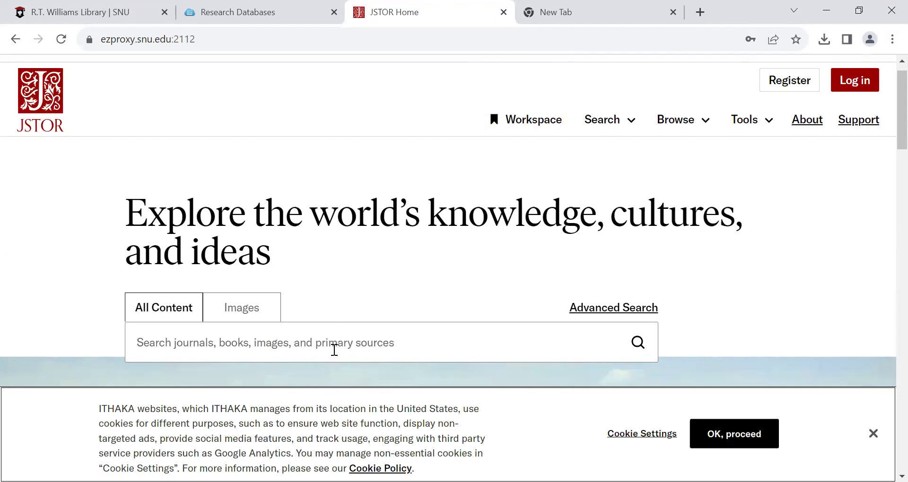
# Search JSTOR for pediatric nursing.
pyautogui.click(334, 349)
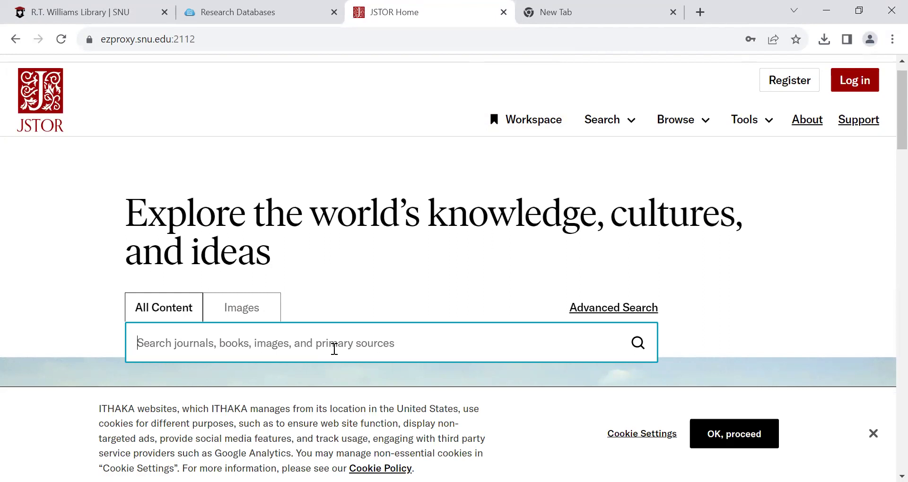
pyautogui.write('pedia')
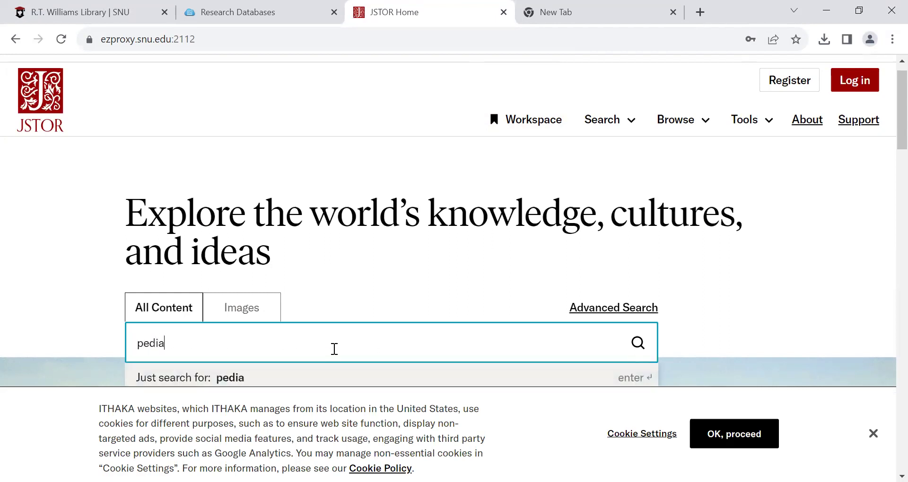
pyautogui.write('tric nursing')
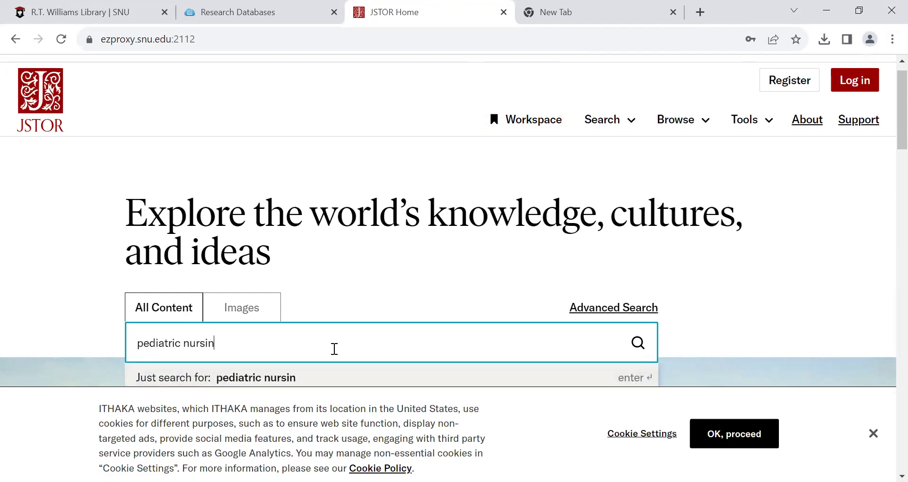
pyautogui.press('Return')
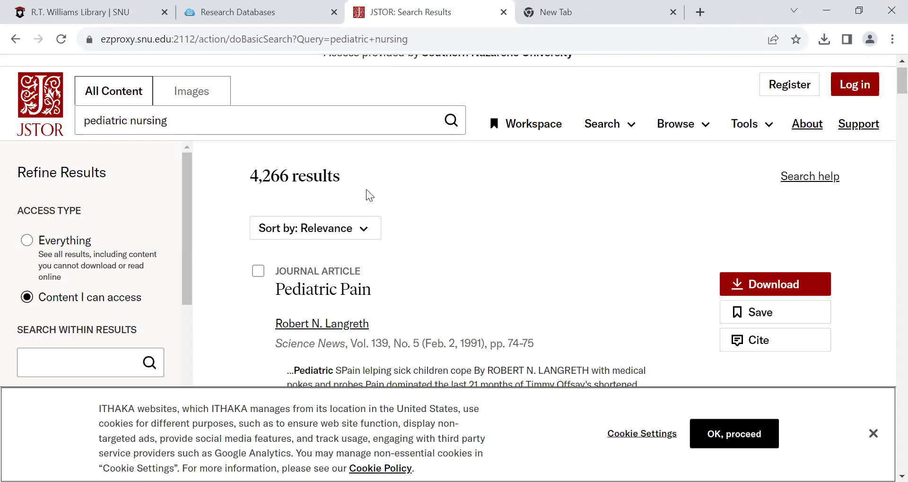
# Search for the exact phrase "pediatric nursing" in quotes.
pyautogui.click(205, 122)
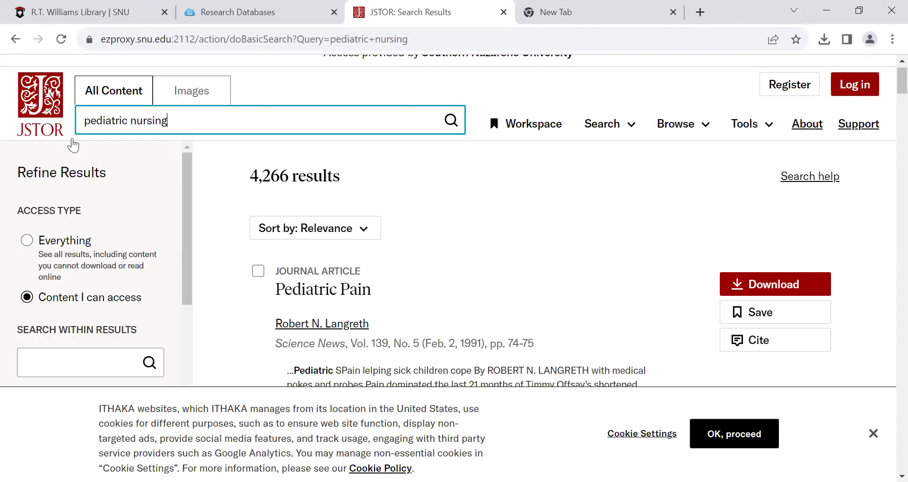
pyautogui.write('"')
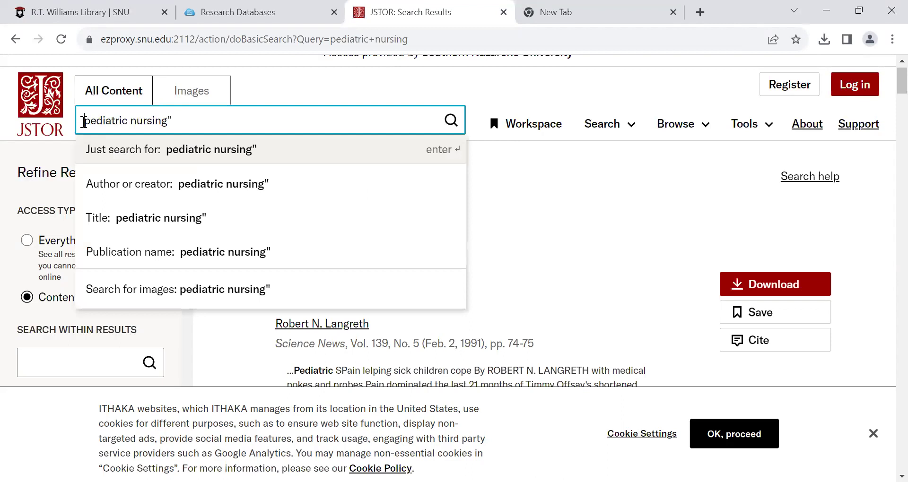
pyautogui.click(84, 122)
pyautogui.write('"')
pyautogui.press('Return')
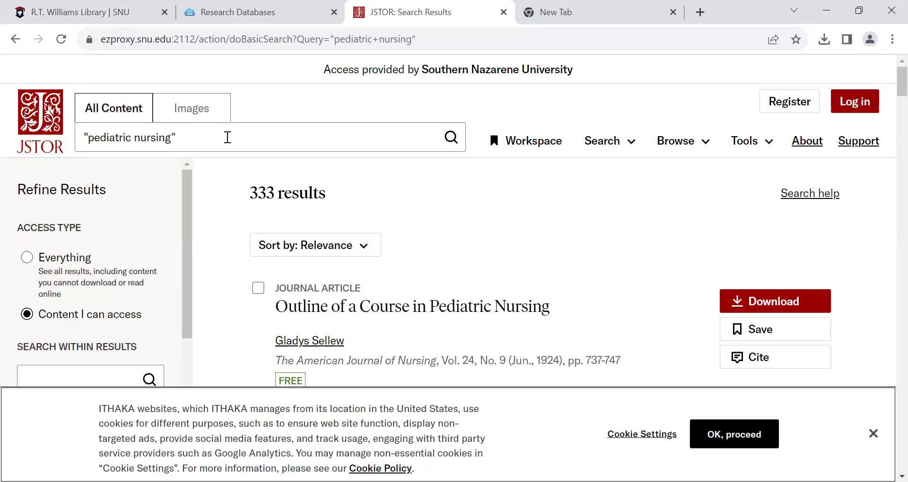
# Add AND "infants" to the query and rerun the search.
pyautogui.click(228, 137)
pyautogui.write('AND ')
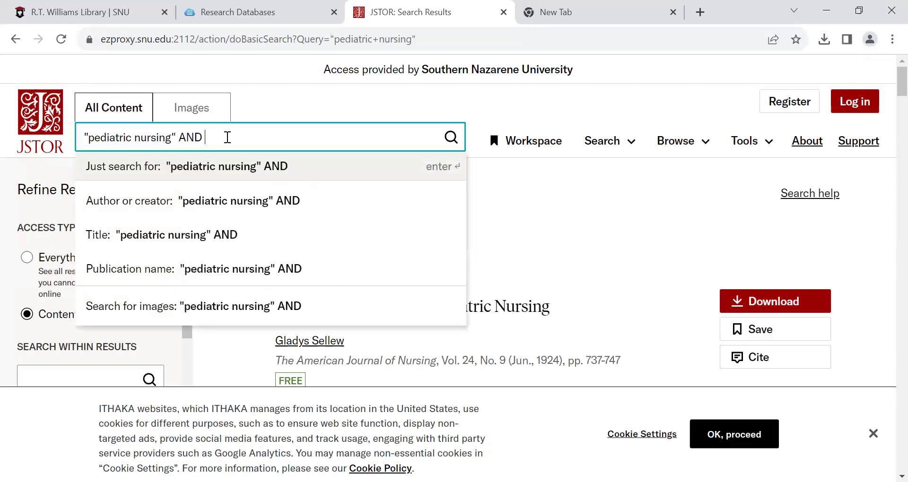
pyautogui.write('"infants"')
pyautogui.press('Return')
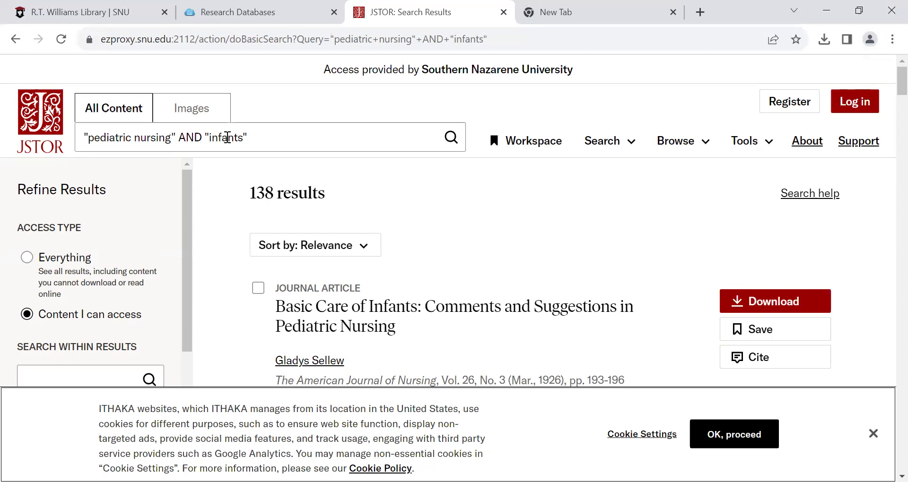
# Change the query to "pediatric nursing" OR newborns and search again.
pyautogui.click(201, 140)
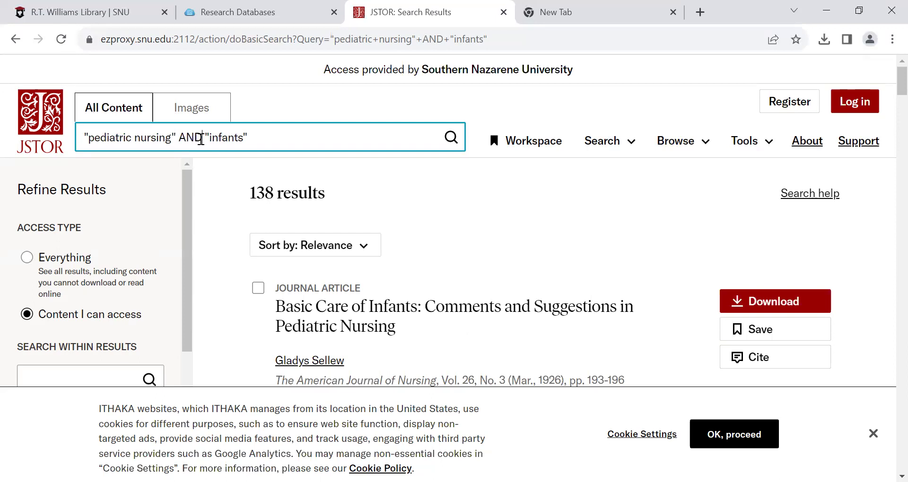
pyautogui.press('BackSpace')
pyautogui.press('BackSpace')
pyautogui.press('BackSpace')
pyautogui.write('OR')
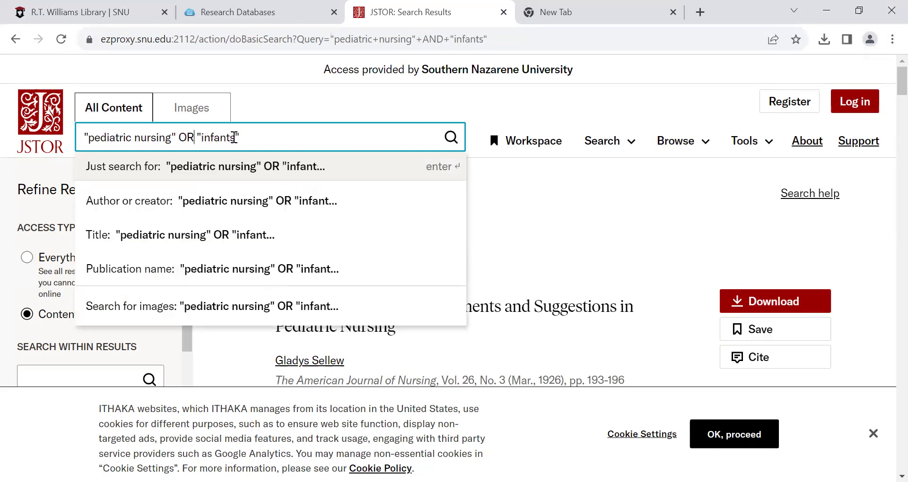
pyautogui.click(236, 137)
pyautogui.press('BackSpace')
pyautogui.press('BackSpace')
pyautogui.press('BackSpace')
pyautogui.press('BackSpace')
pyautogui.press('BackSpace')
pyautogui.press('BackSpace')
pyautogui.press('BackSpace')
pyautogui.write('newborns')
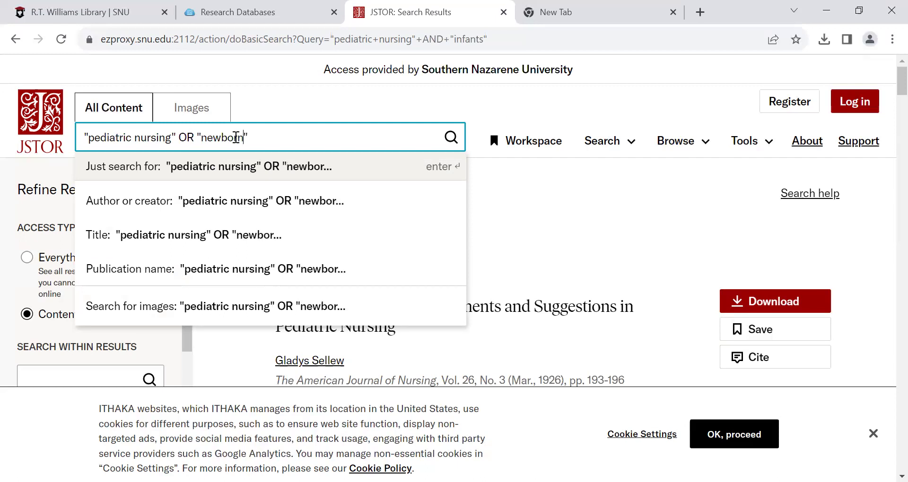
pyautogui.press('Return')
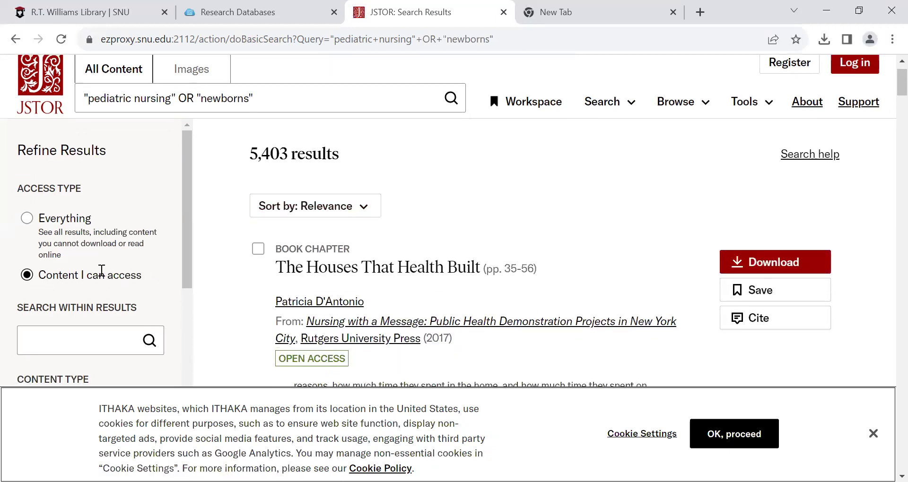
# Limit the results to the Journals content type.
pyautogui.scroll(-3, 101, 270)
pyautogui.scroll(-1, 101, 270)
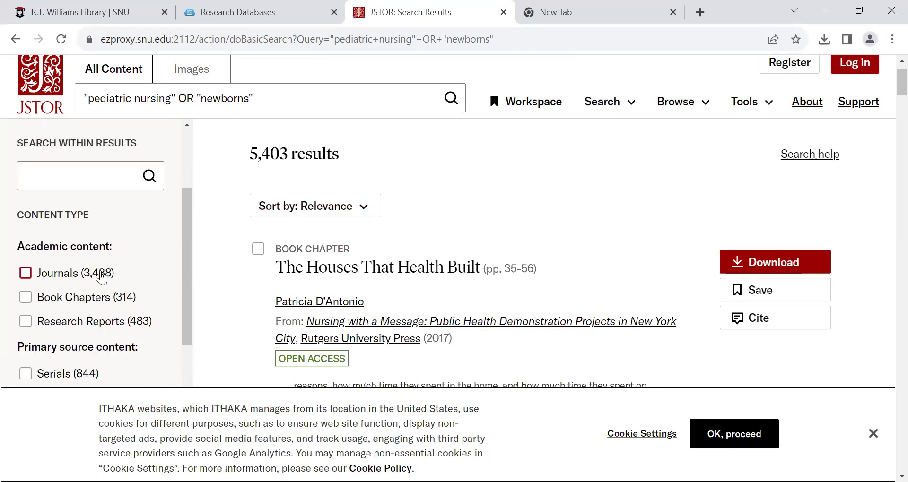
pyautogui.scroll(-1, 101, 271)
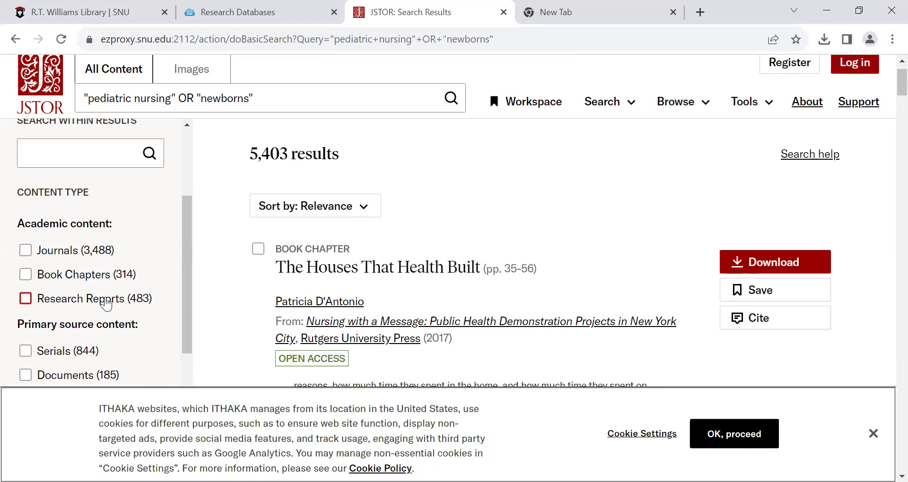
pyautogui.click(25, 249)
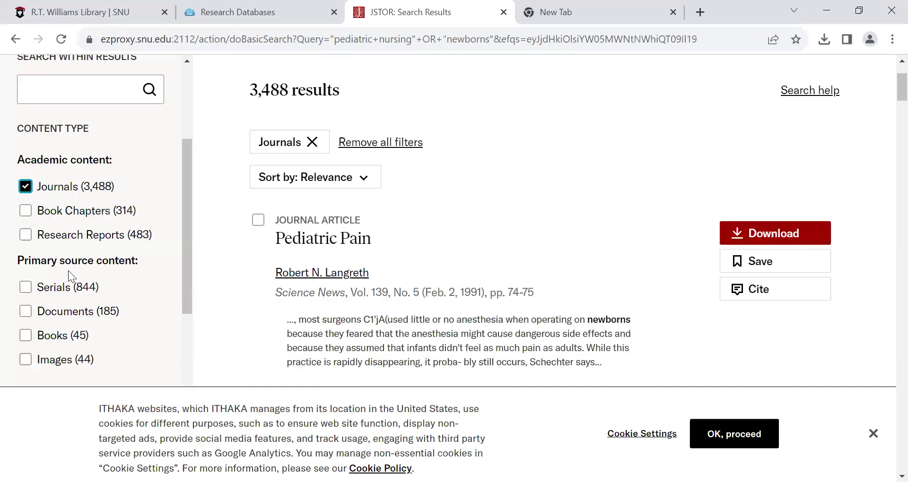
# Apply a date range from 2018 to 2023 to the results.
pyautogui.scroll(-1, 68, 276)
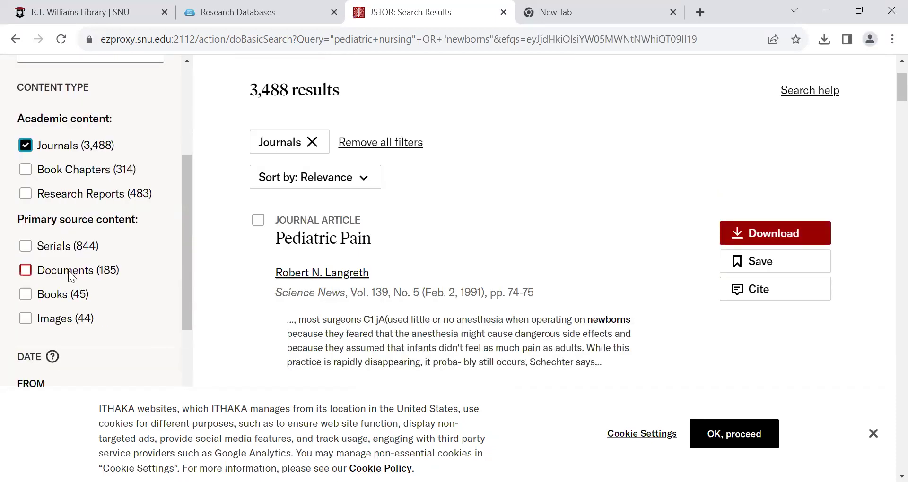
pyautogui.scroll(-1, 71, 271)
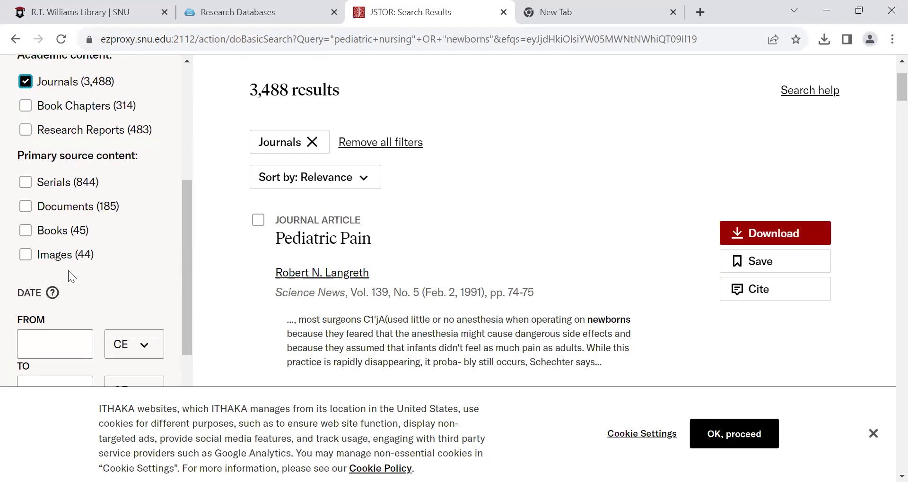
pyautogui.scroll(-1, 68, 270)
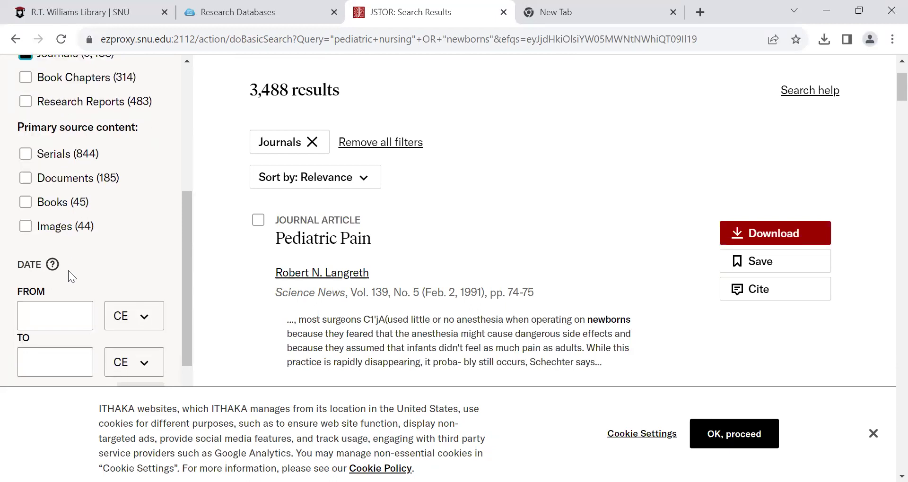
pyautogui.scroll(-1, 68, 271)
pyautogui.click(44, 297)
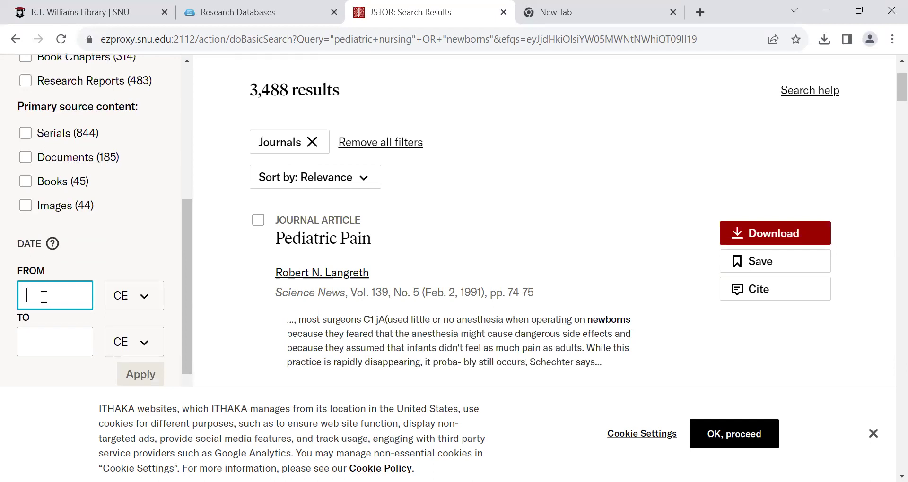
pyautogui.write('2018')
pyautogui.click(54, 342)
pyautogui.write('2012')
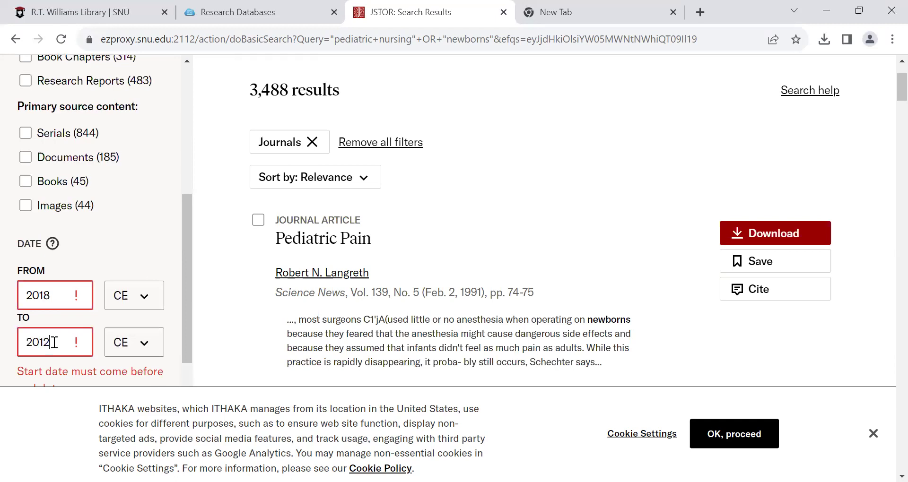
pyautogui.write('3')
pyautogui.press('BackSpace')
pyautogui.press('BackSpace')
pyautogui.press('BackSpace')
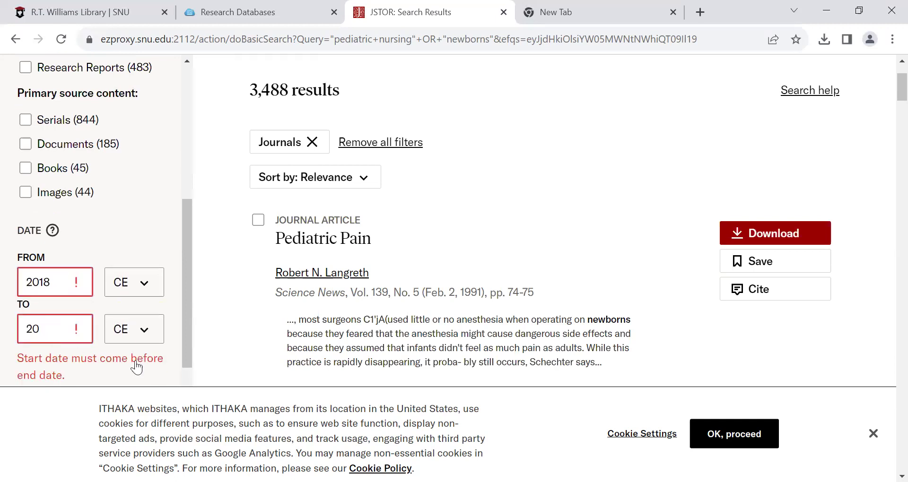
pyautogui.write('23')
pyautogui.click(136, 362)
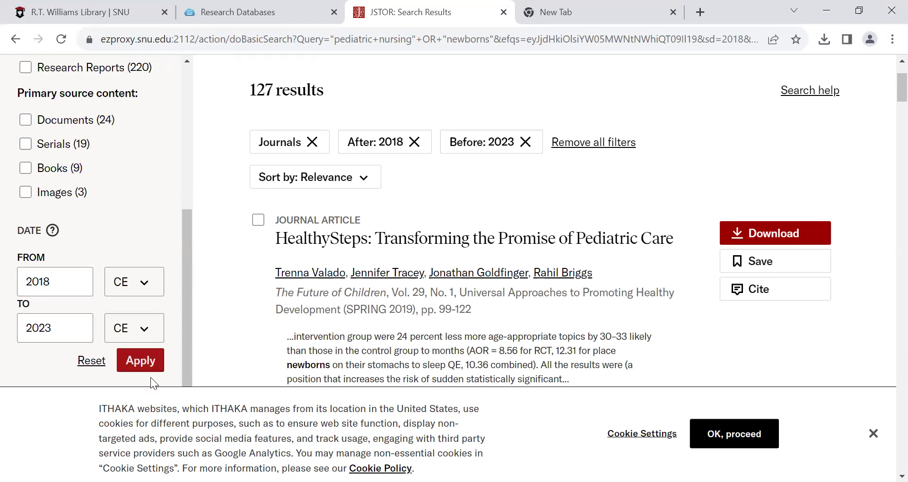
pyautogui.scroll(-3, 142, 355)
pyautogui.scroll(-1, 127, 322)
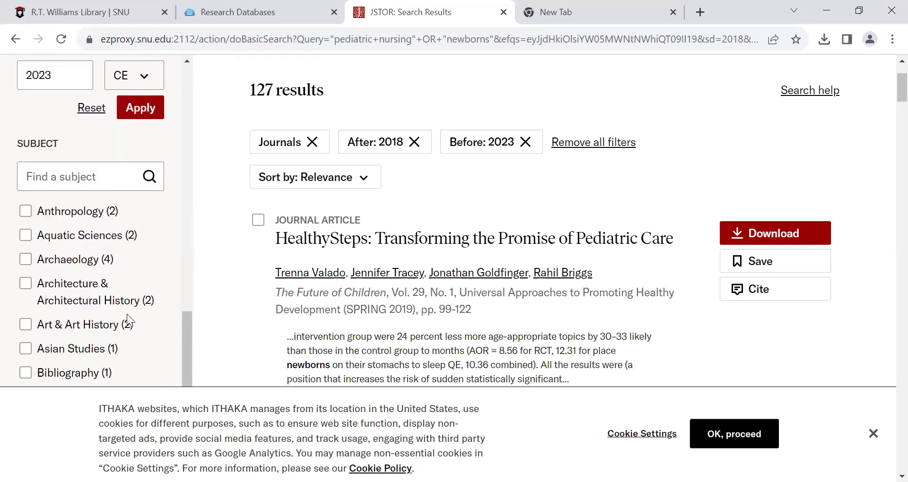
pyautogui.scroll(1, 411, 220)
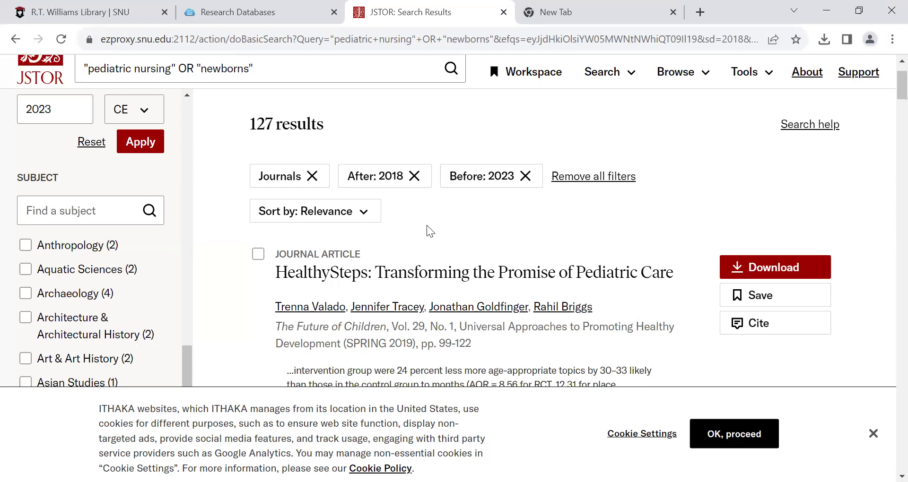
# Open the HealthySteps article and view, then close, its ready-made citations.
pyautogui.click(462, 276)
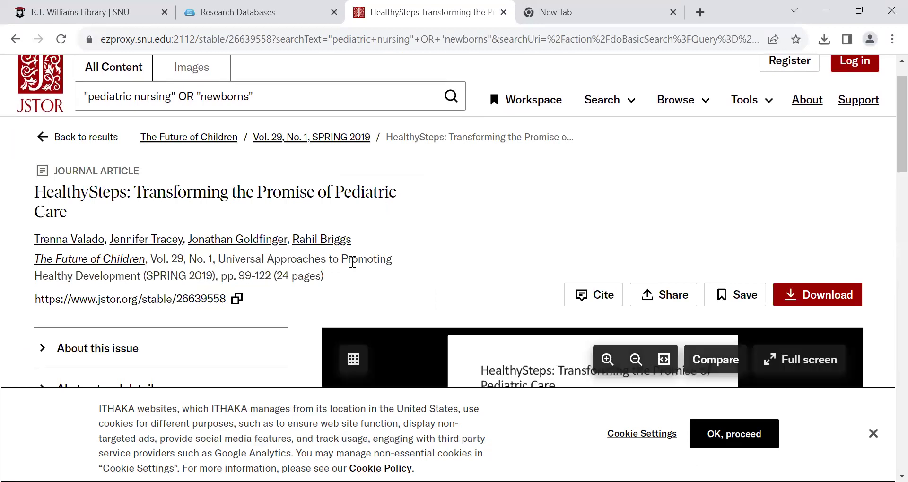
pyautogui.scroll(-2, 353, 263)
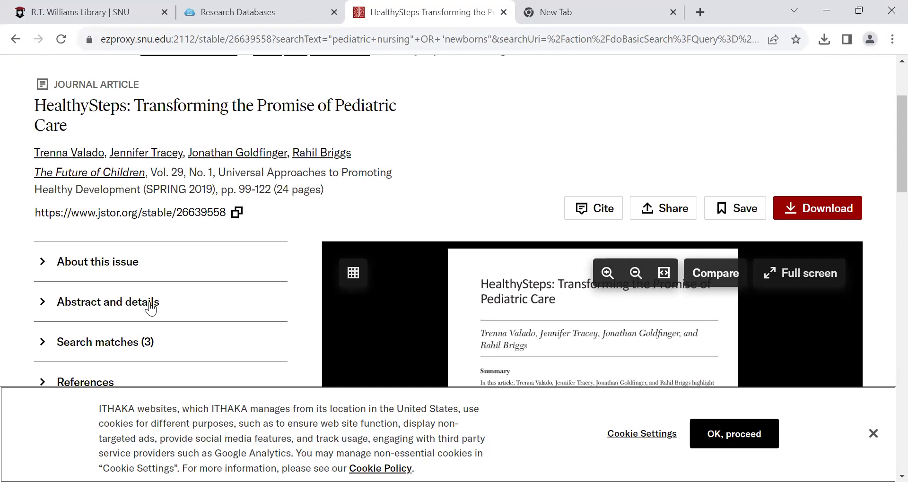
pyautogui.click(600, 212)
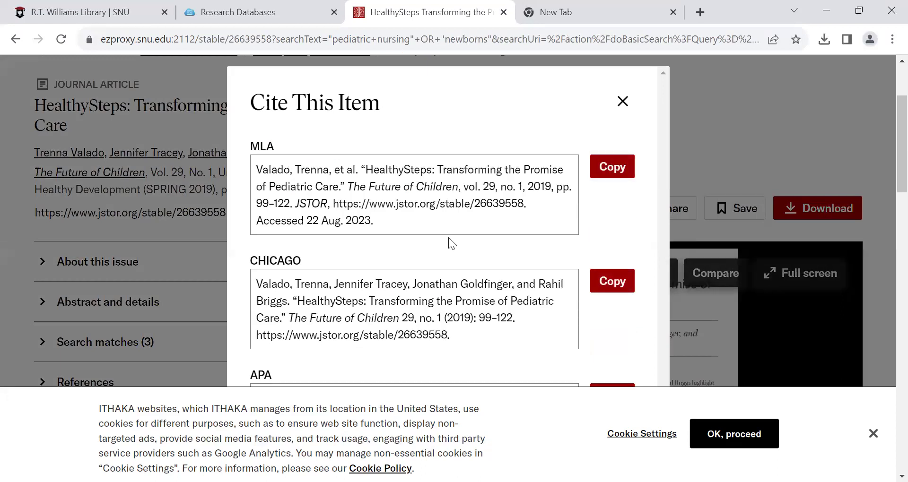
pyautogui.scroll(-2, 449, 240)
pyautogui.scroll(2, 450, 240)
pyautogui.click(622, 102)
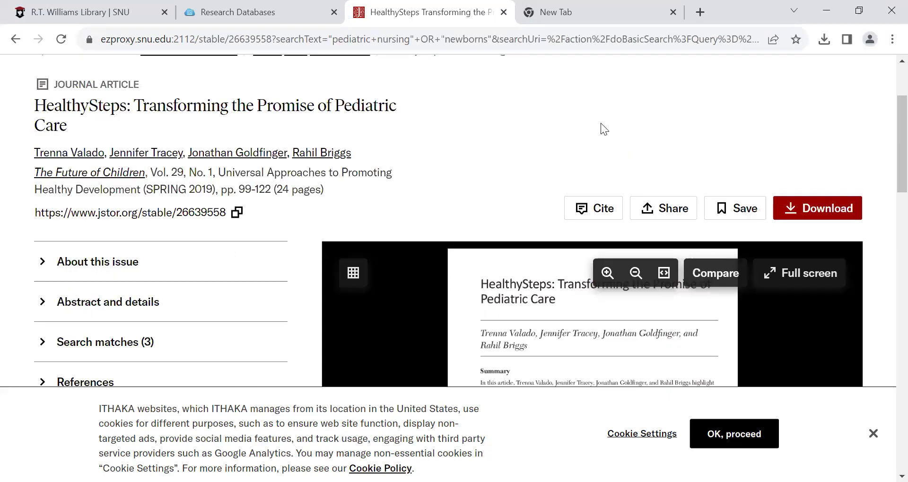
# Start the PDF download, then dismiss the Terms and Conditions notice.
pyautogui.scroll(-2, 585, 158)
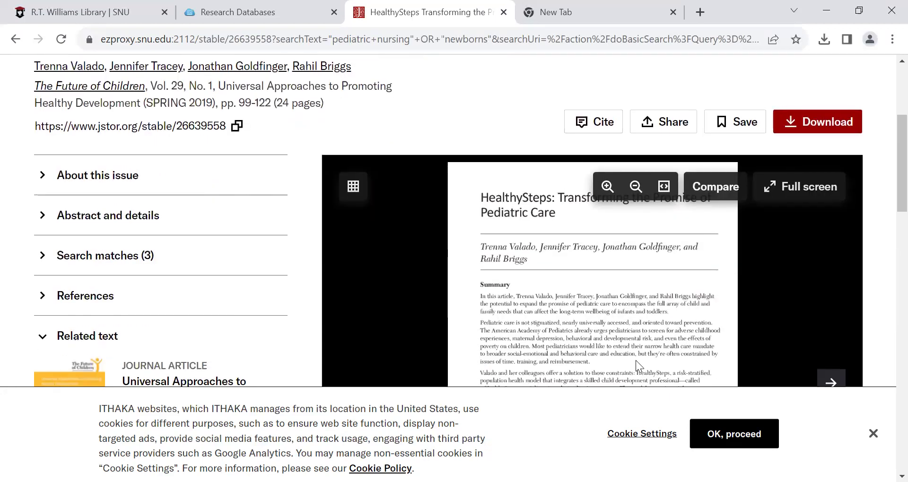
pyautogui.scroll(1, 636, 360)
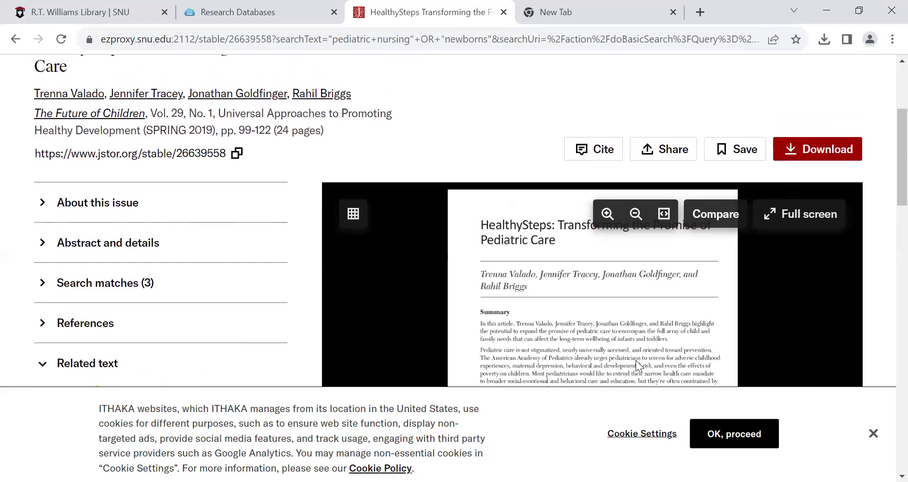
pyautogui.click(827, 151)
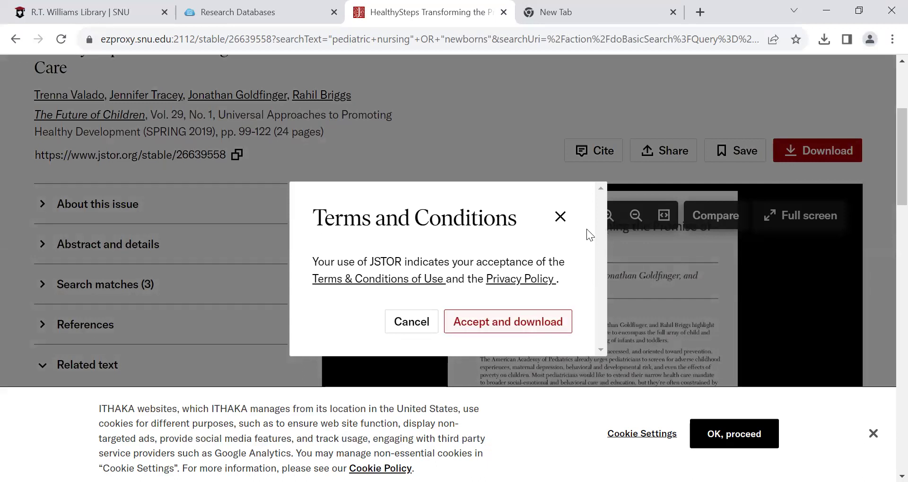
pyautogui.click(563, 216)
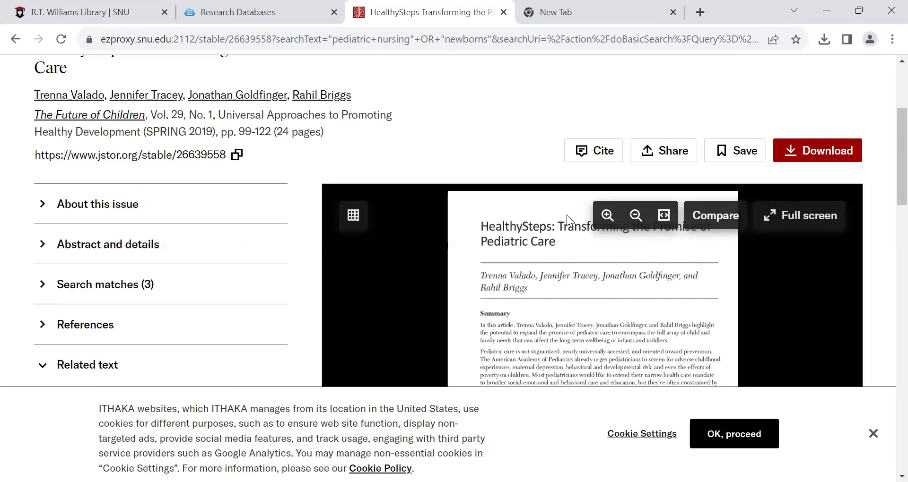